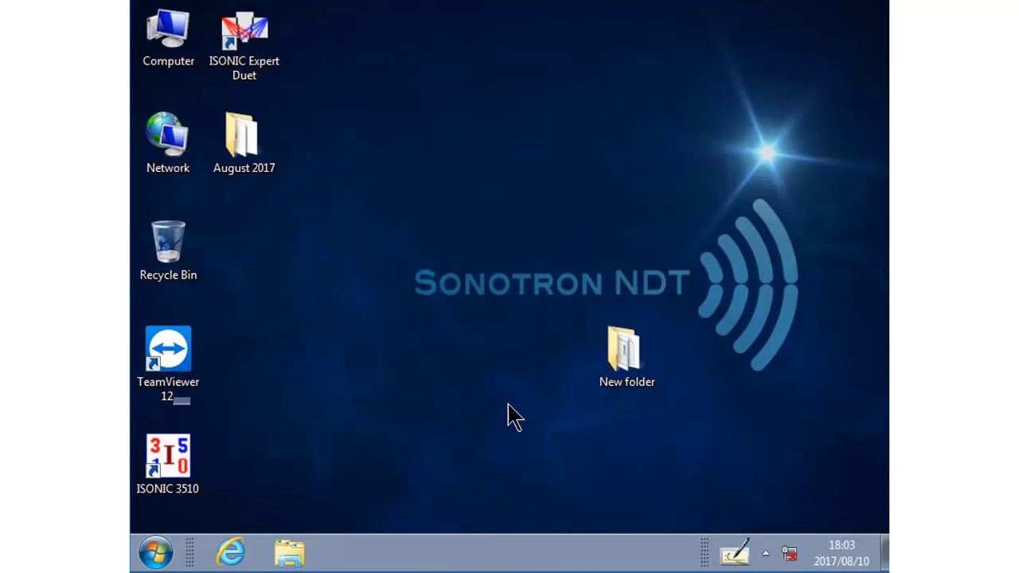
- Switch to Internet Explorer and open the Postprocessing downloads on the Sonotron NDT support page
click(234, 552)
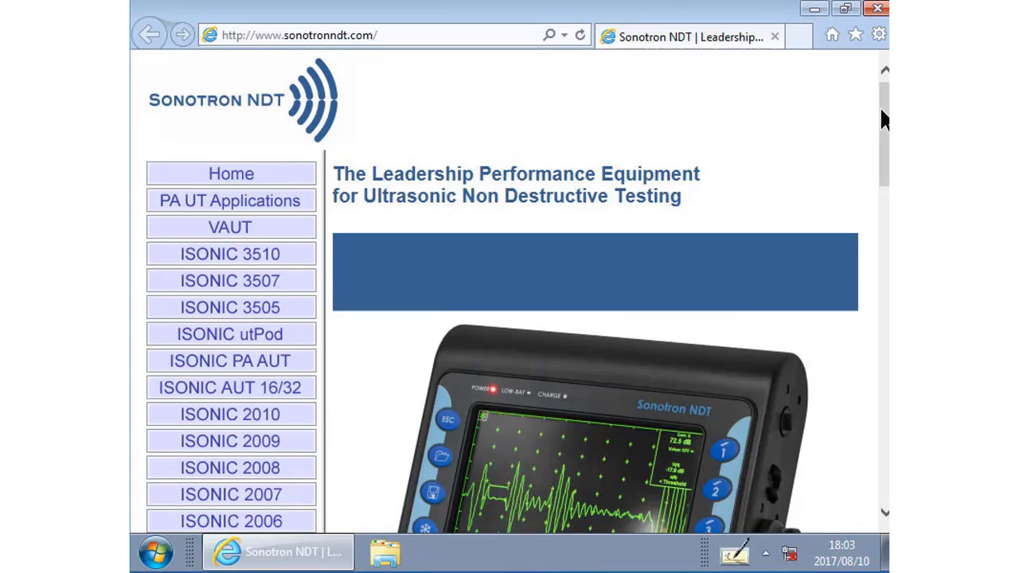
scroll(780, 248, down, 5)
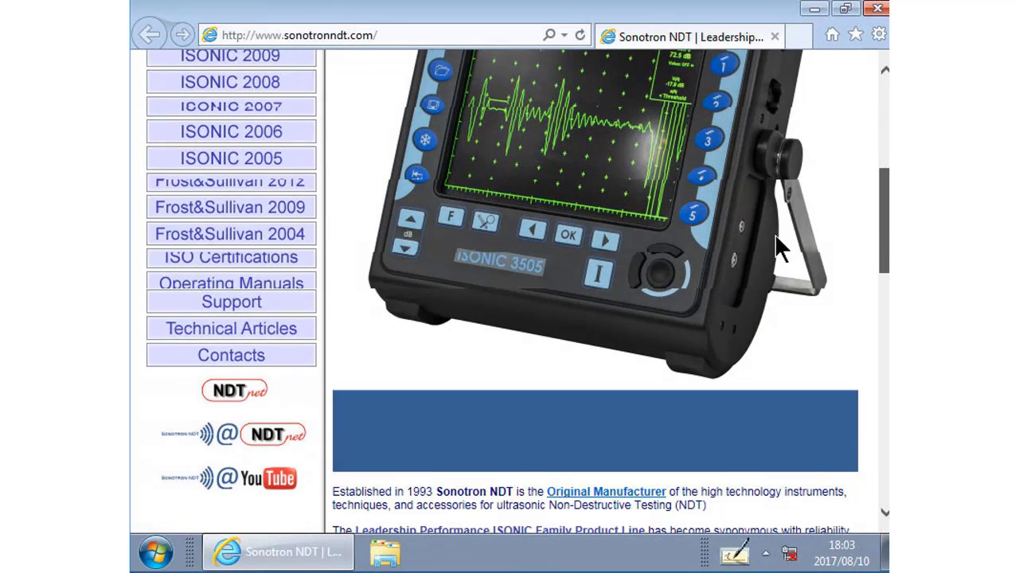
click(237, 310)
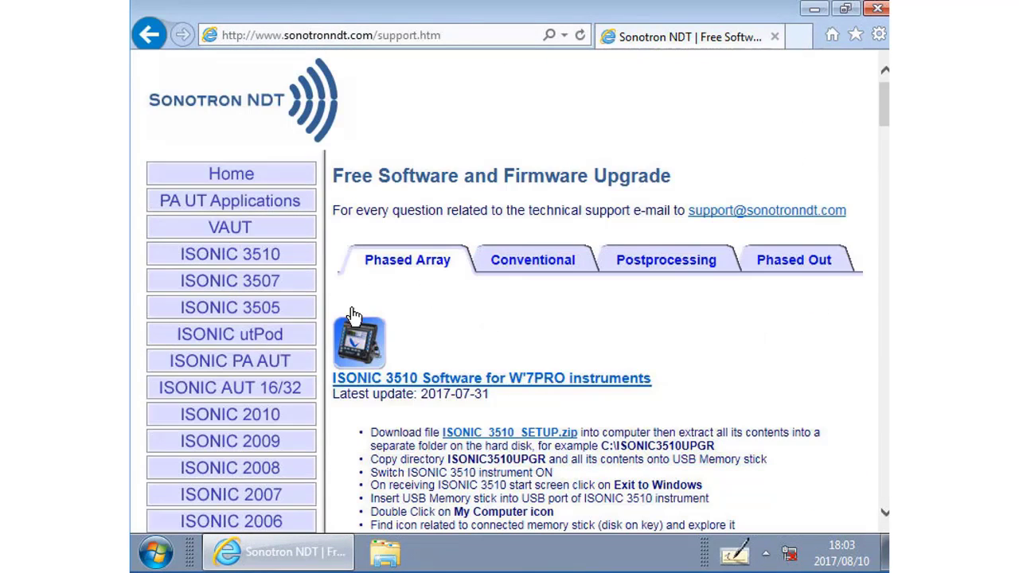
click(706, 265)
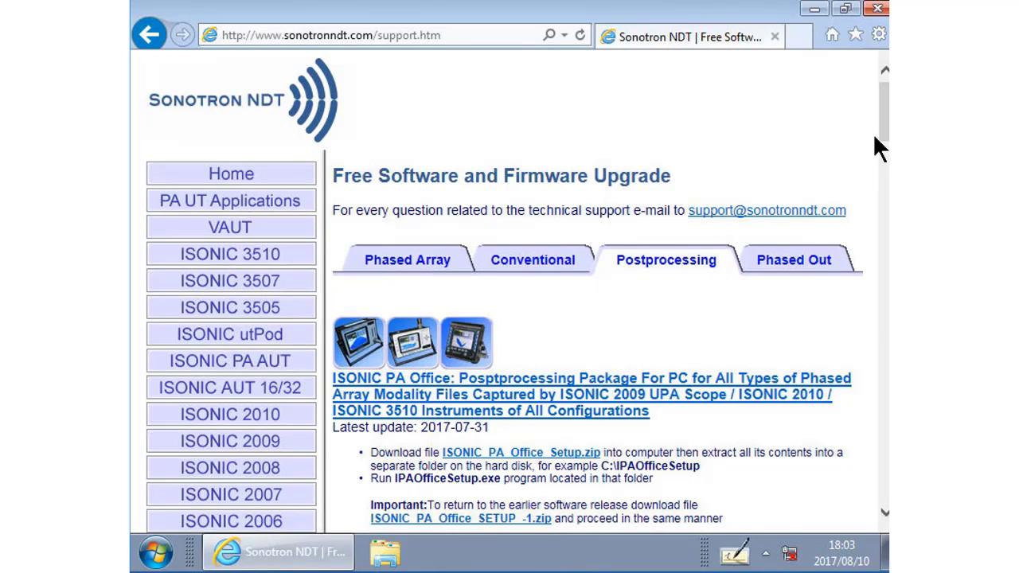
- Download the ISONIC PA Office package, ISONIC_PA_Office_Setup.zip, choosing to open it directly
scroll(886, 144, down, 3)
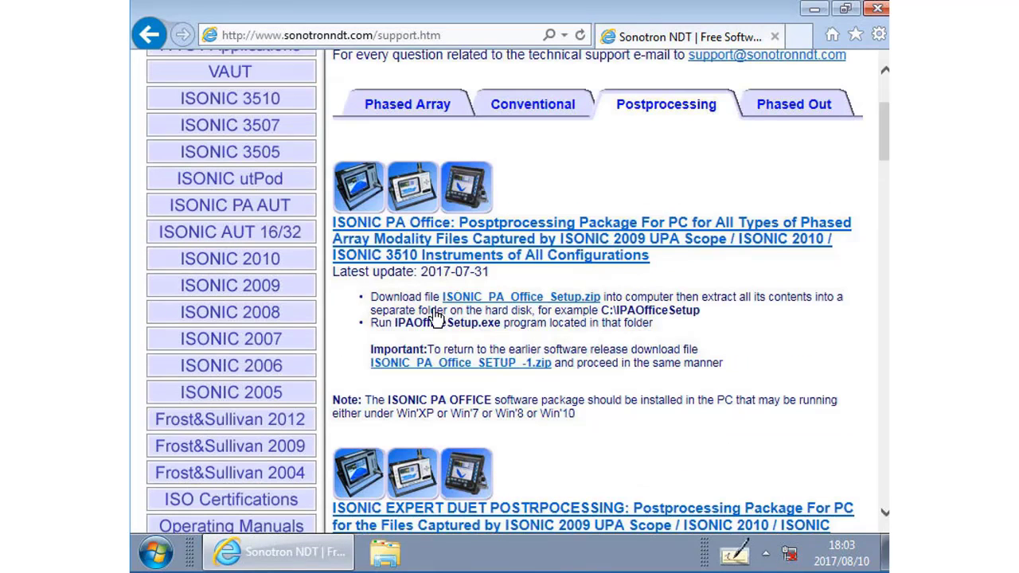
click(442, 248)
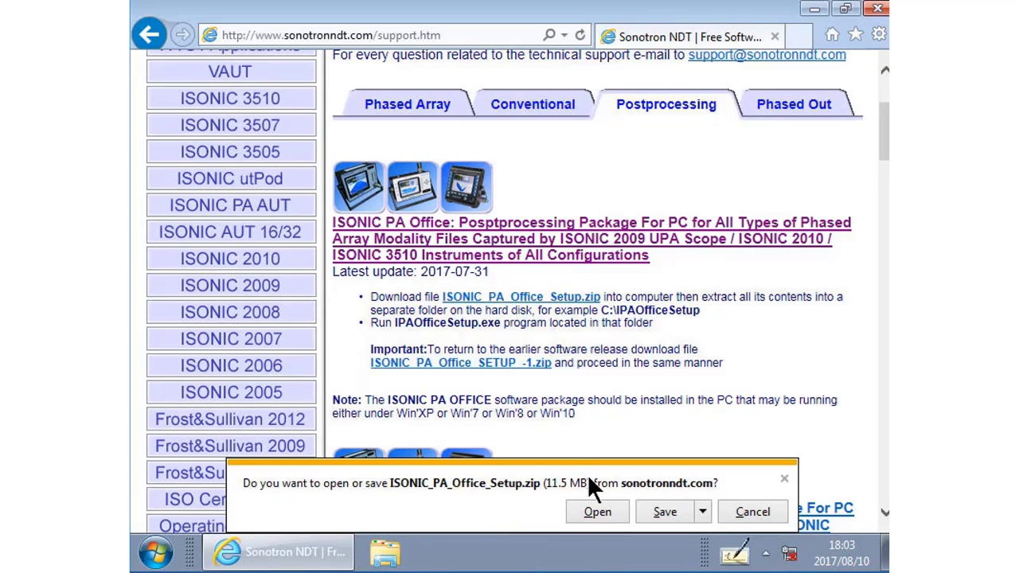
click(603, 512)
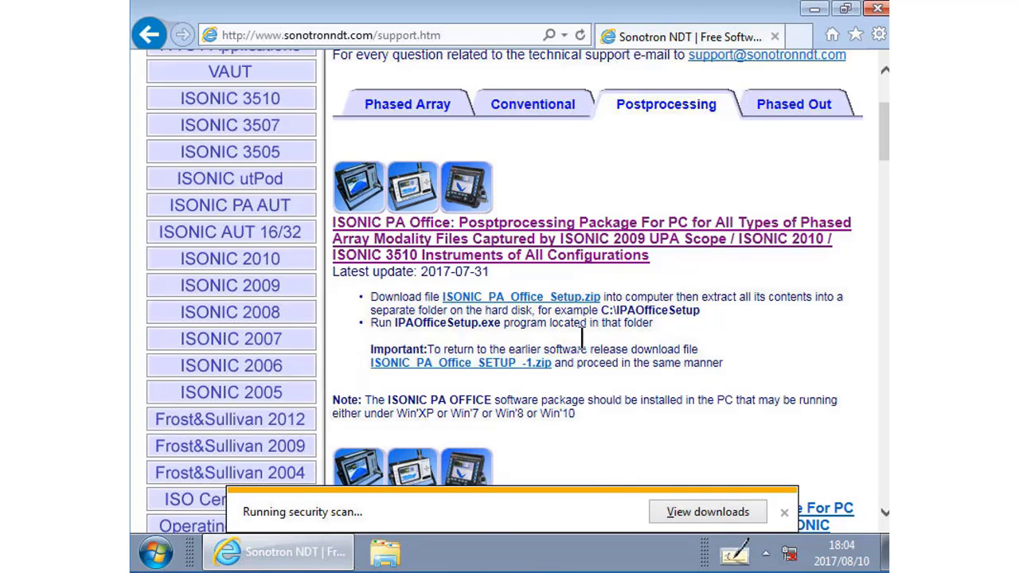
- Check the progress of the ISONIC_PA_Office_Setup.zip download in the download list, and close the browser
click(719, 512)
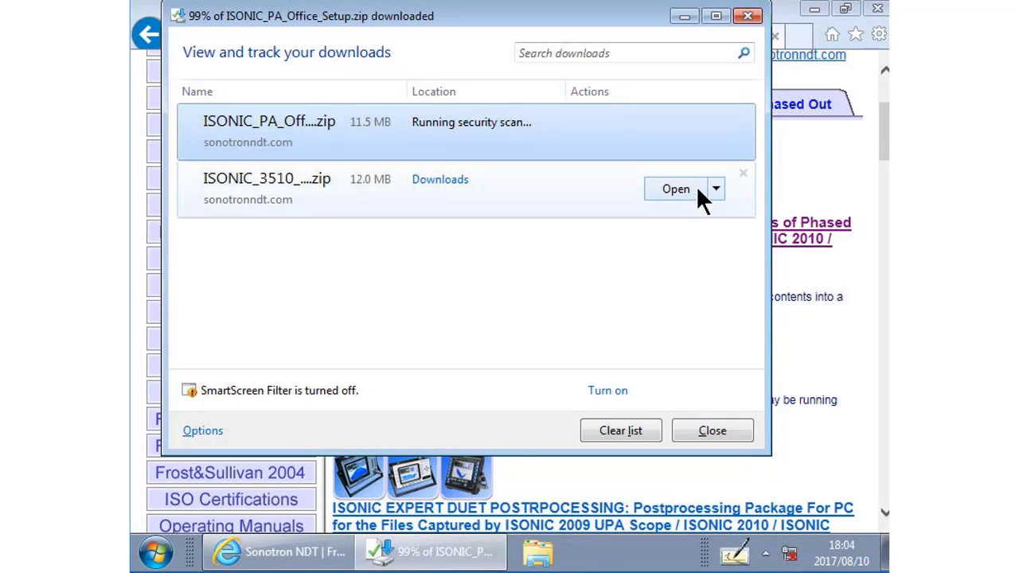
click(713, 429)
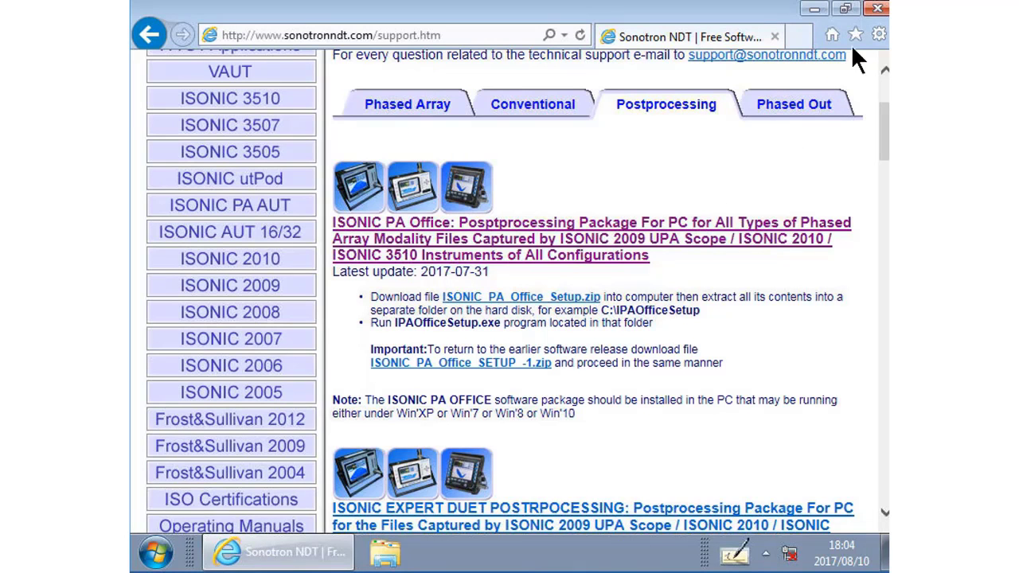
click(876, 9)
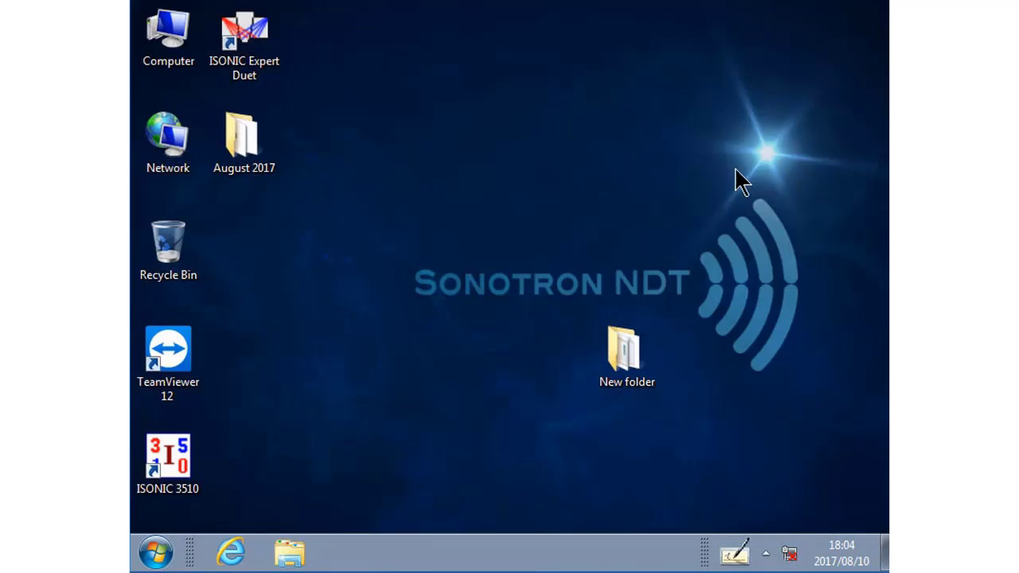
- Switch to Windows Explorer, expand drive SYS_80GB (C:) in the folder tree and widen the tree to fit the full folder names
click(269, 50)
click(289, 557)
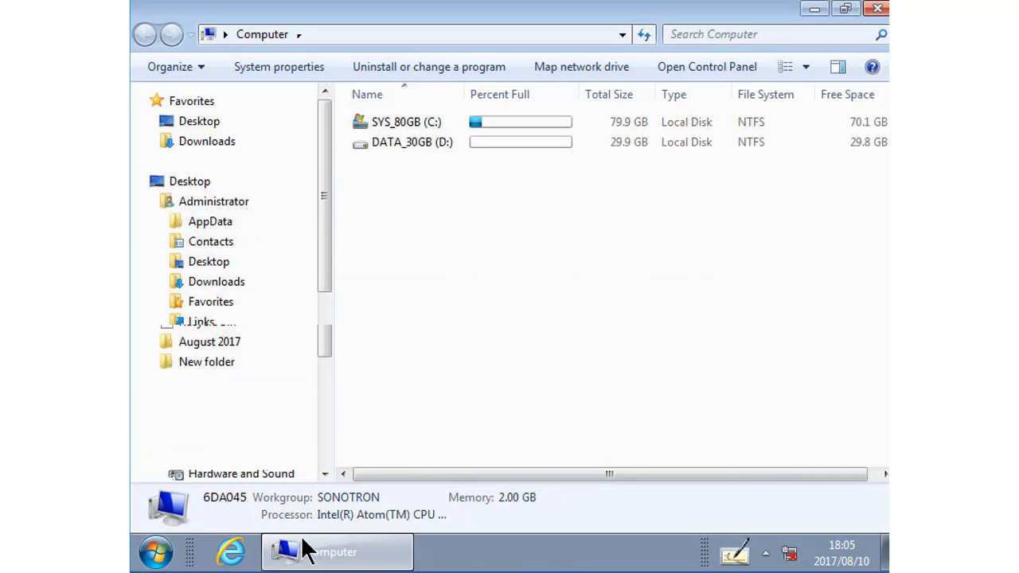
drag(325, 234, 327, 303)
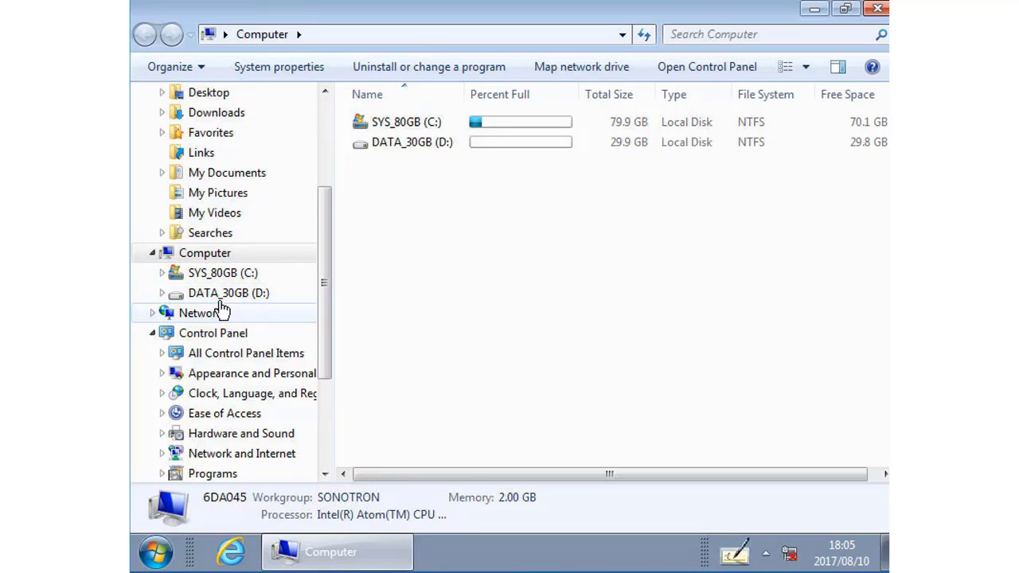
drag(323, 239, 324, 265)
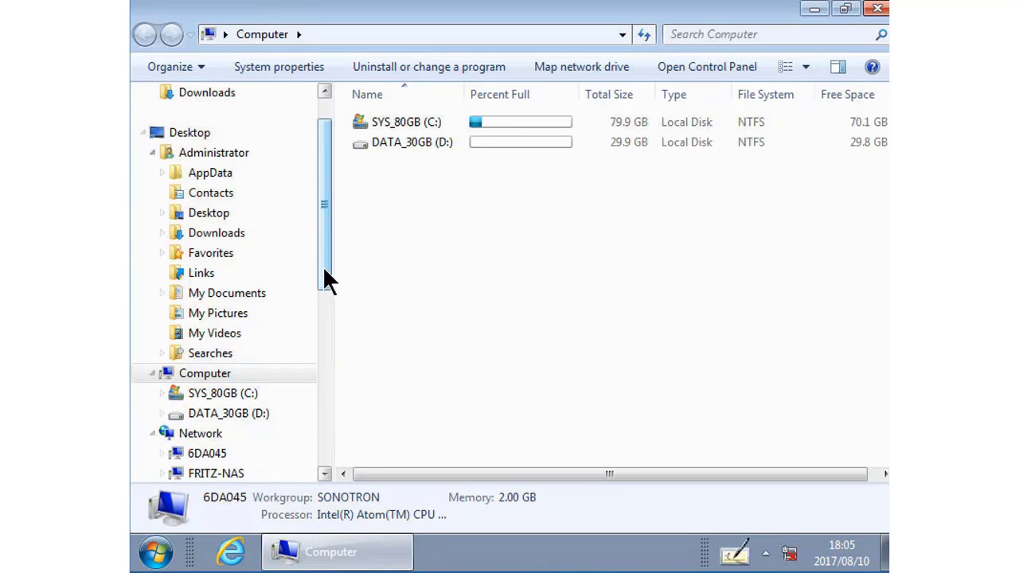
drag(323, 273, 324, 276)
scroll(326, 280, down, 1)
scroll(322, 293, up, 1)
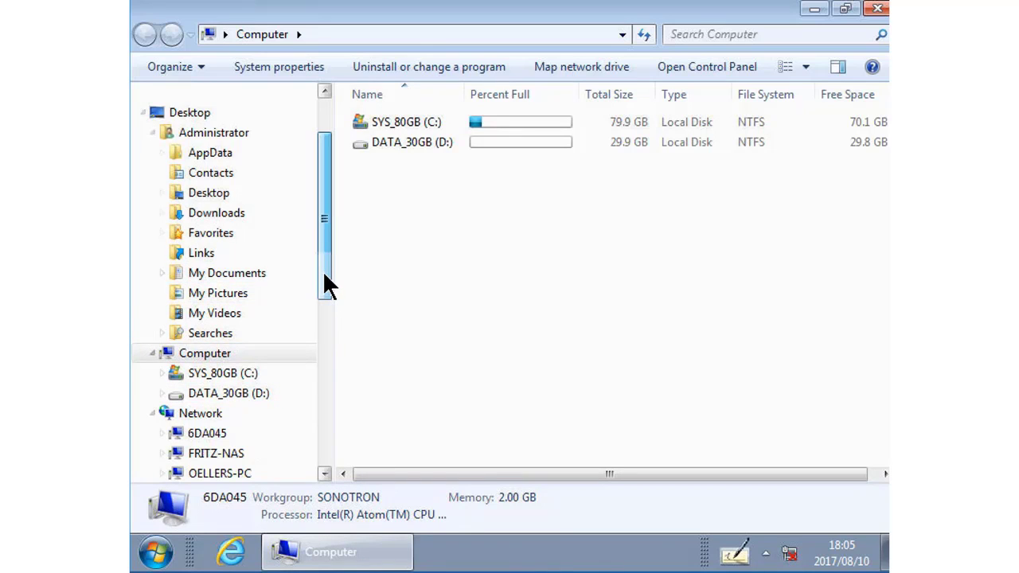
drag(323, 271, 244, 355)
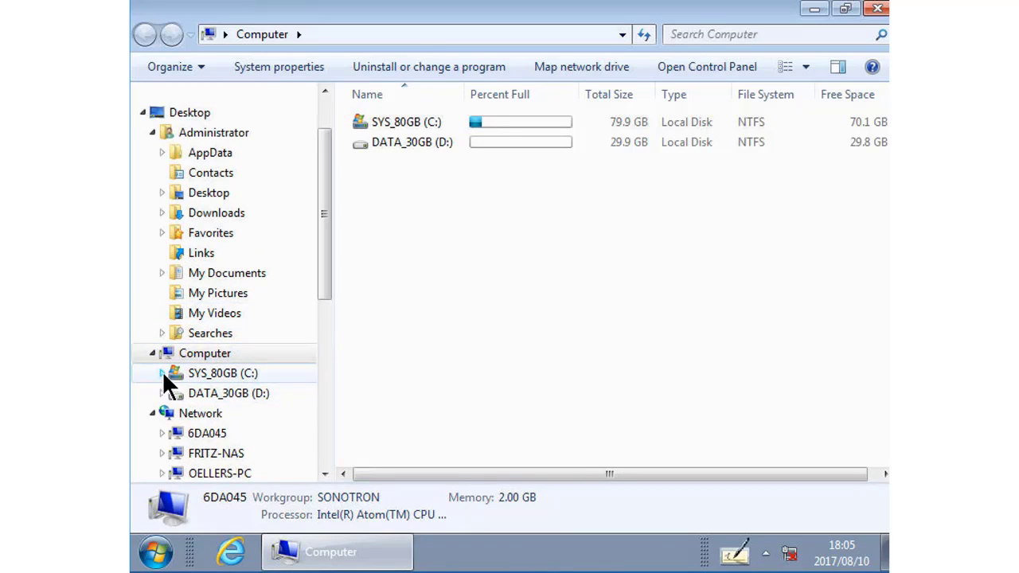
click(163, 370)
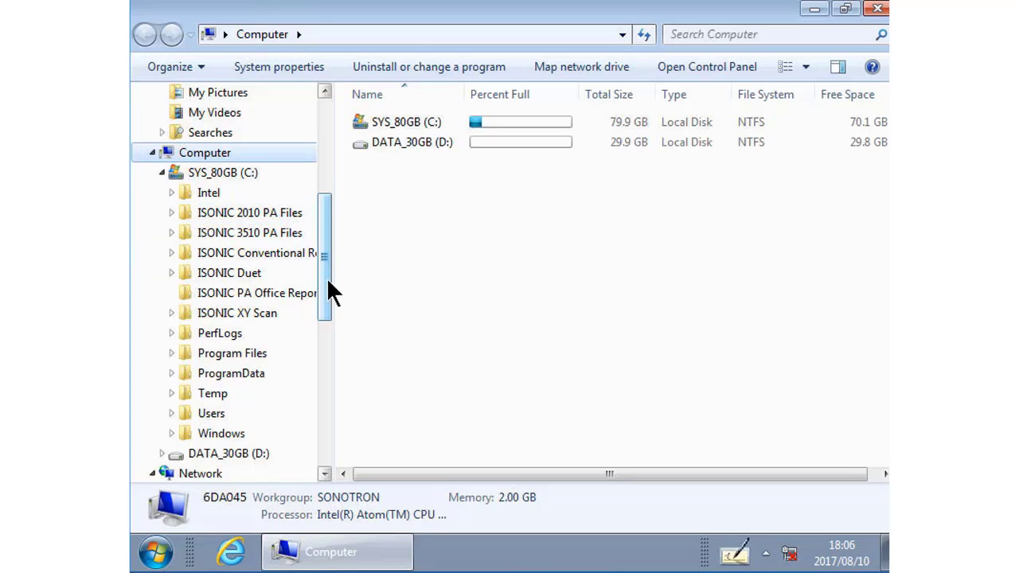
drag(334, 280, 411, 279)
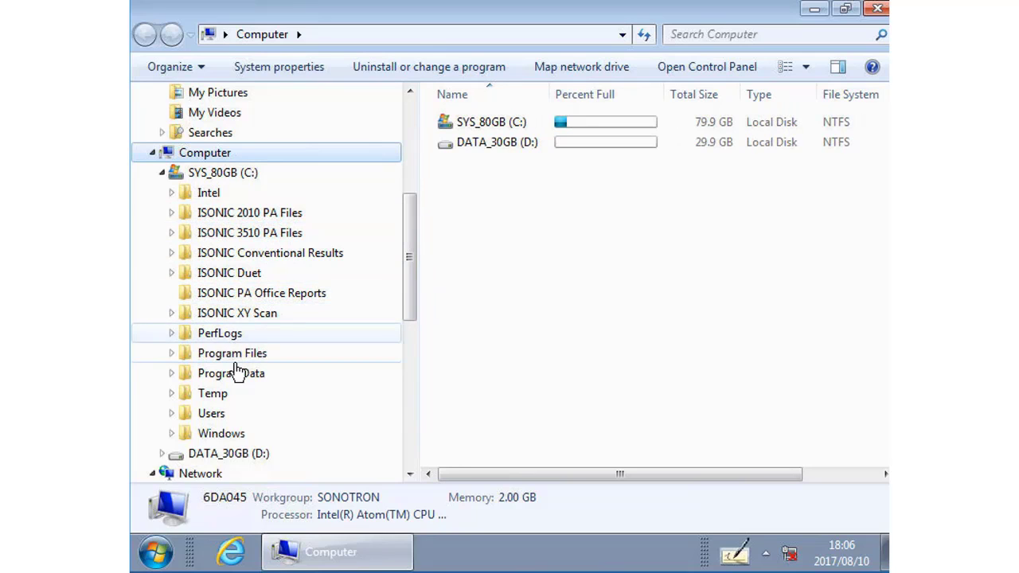
- View the scan files in ISONIC 3510 PA Files > Special > Expert > ISONIC 3510 PA Sector Scan > Sector Scan Top View, and close Windows Explorer
click(171, 233)
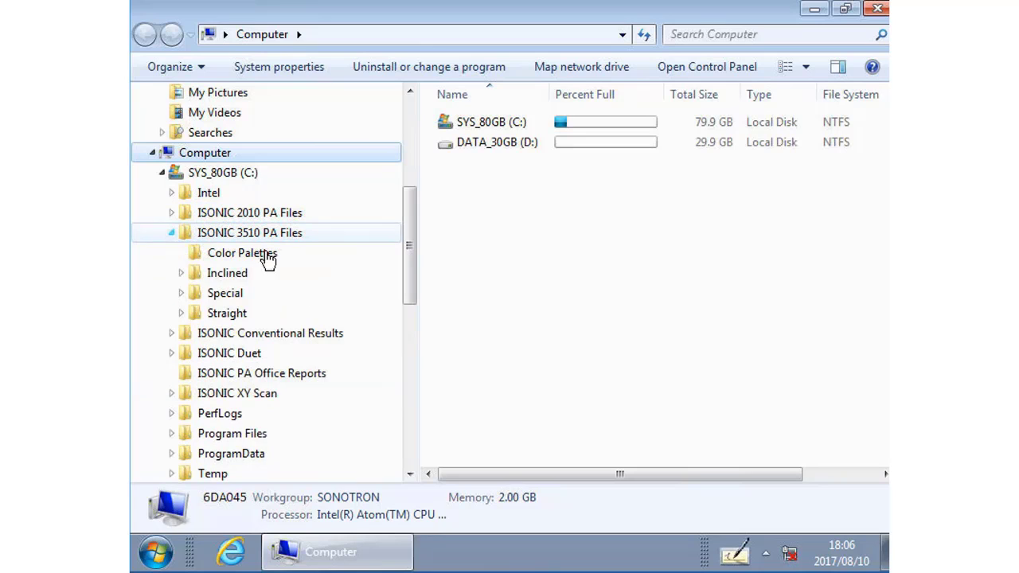
click(181, 293)
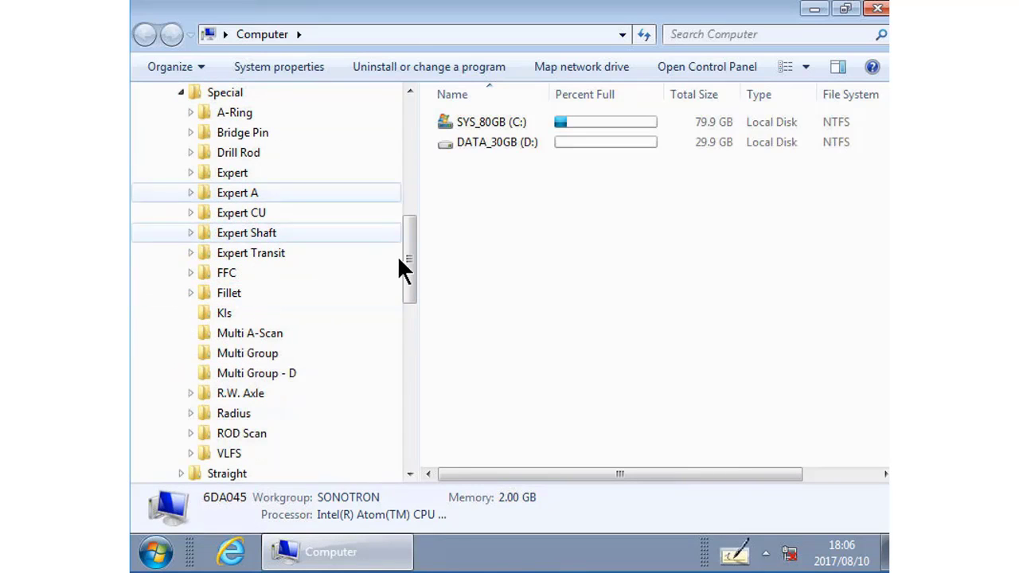
scroll(409, 249, up, 1)
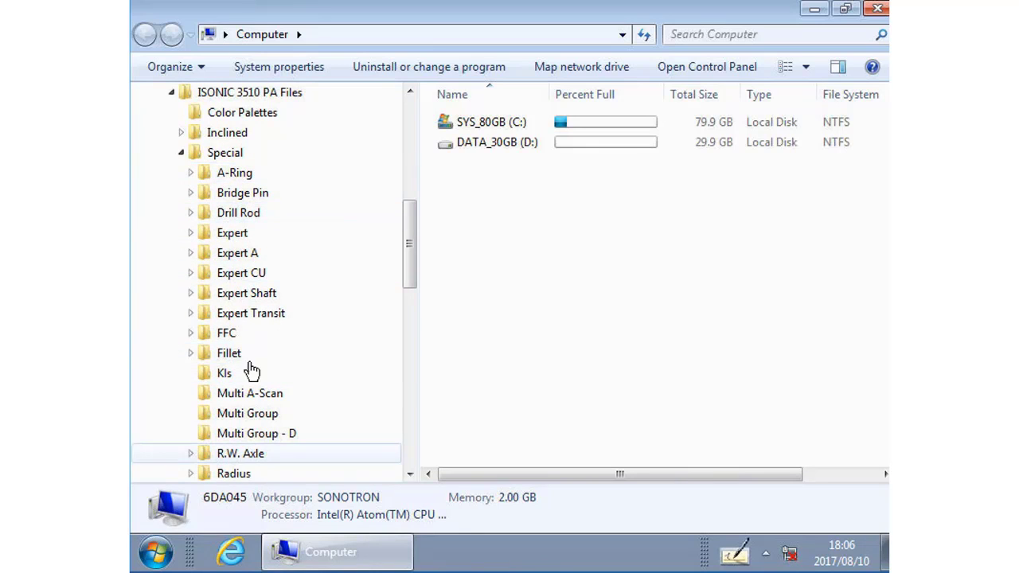
click(191, 234)
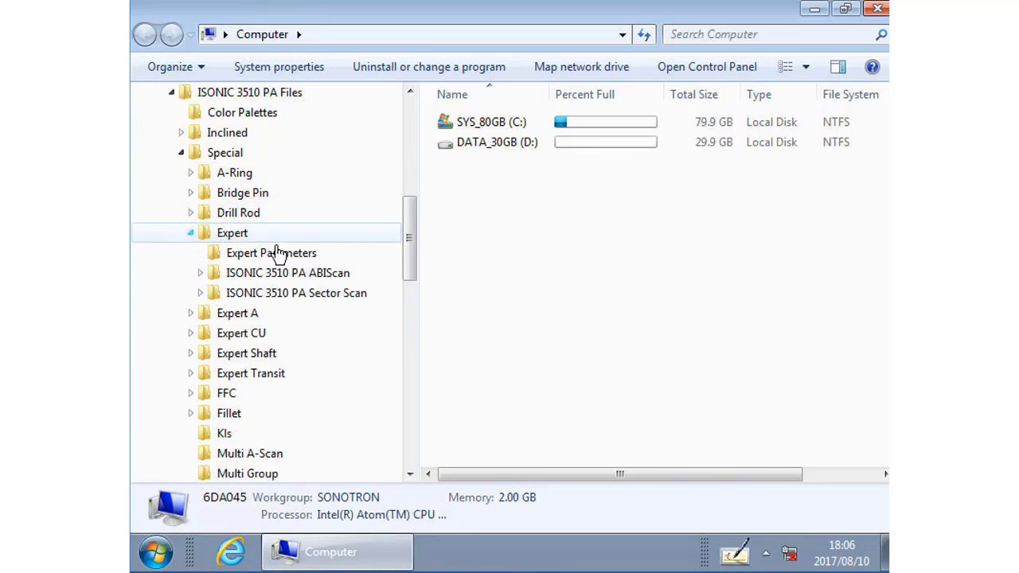
click(202, 292)
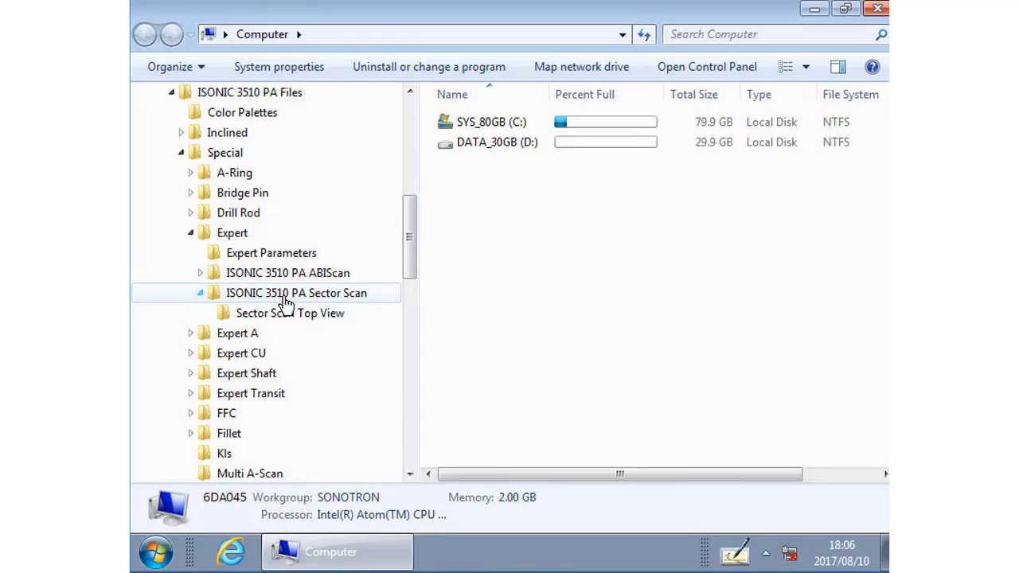
click(307, 317)
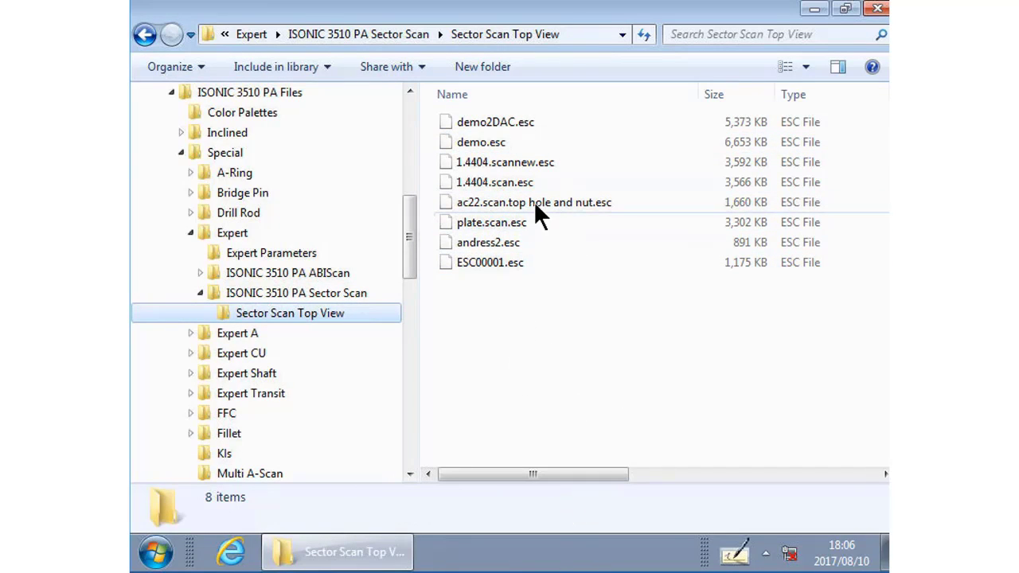
click(878, 11)
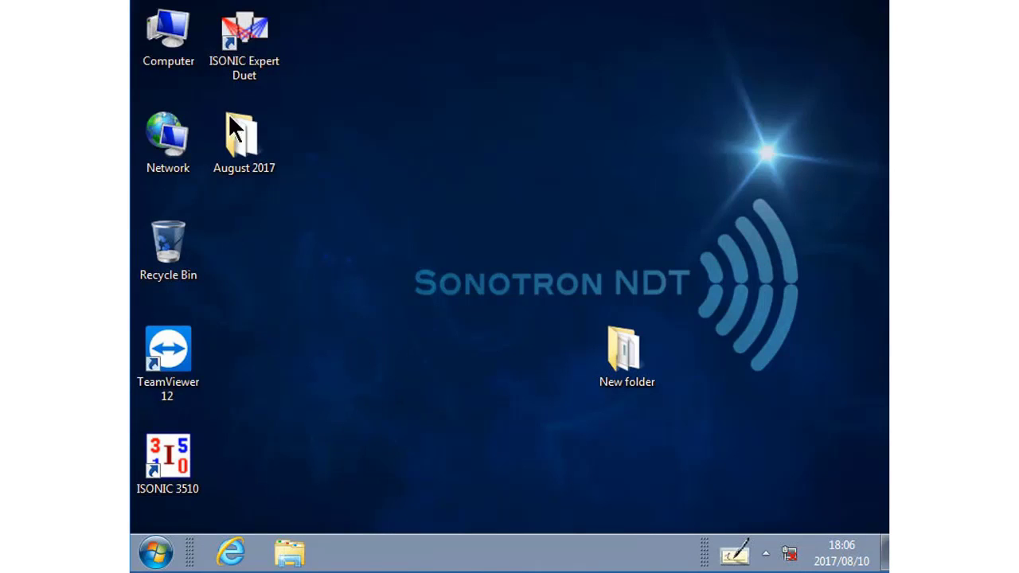
- Switch to ISONIC 3510, view its Phased Array start options, and exit to Windows
double_click(187, 468)
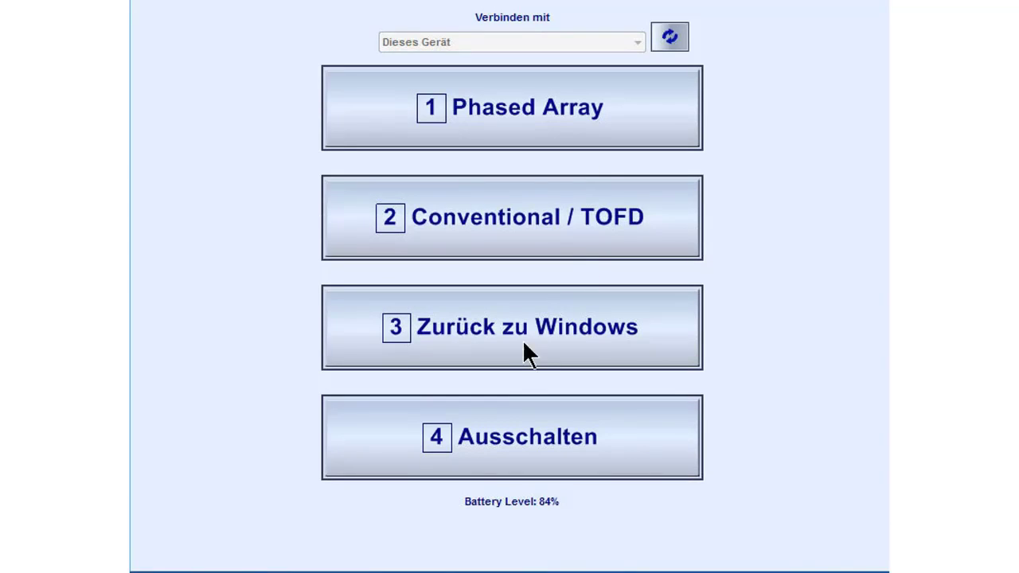
click(526, 117)
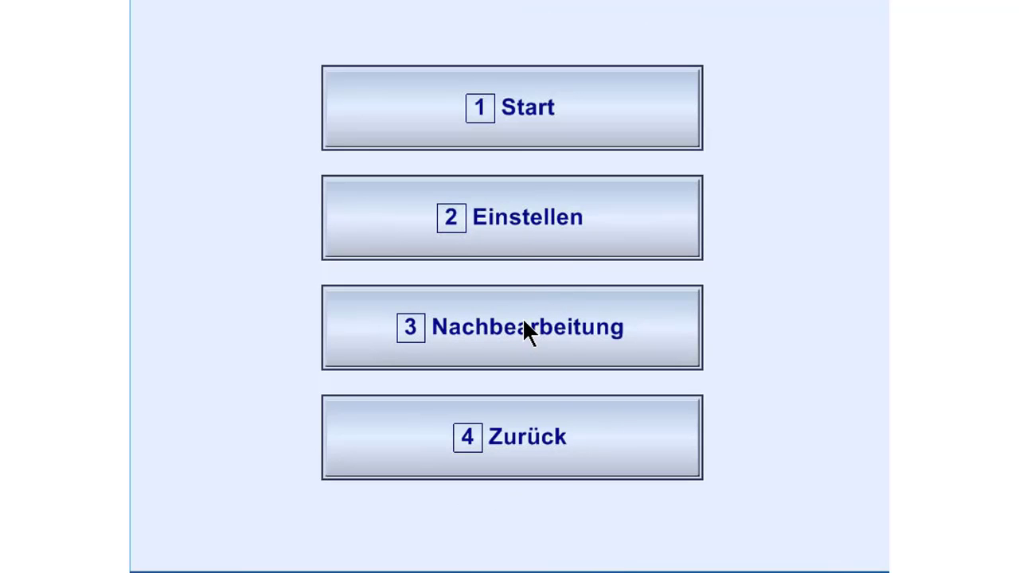
click(528, 439)
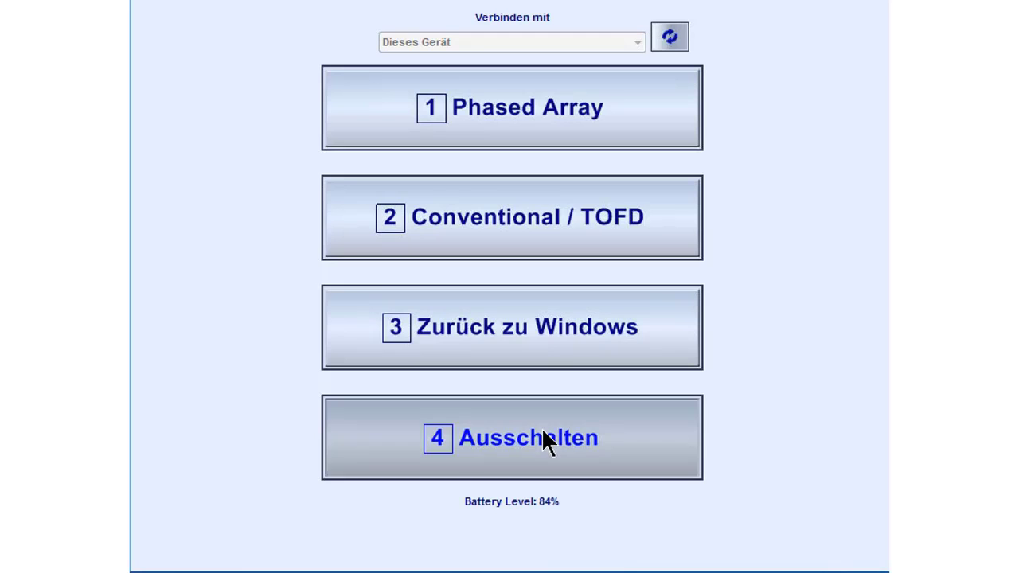
click(553, 331)
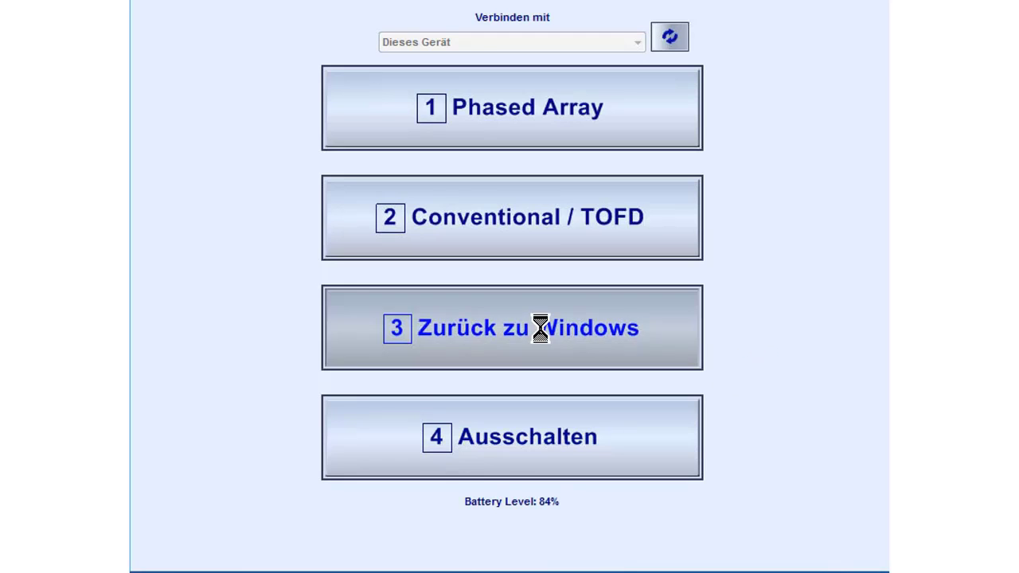